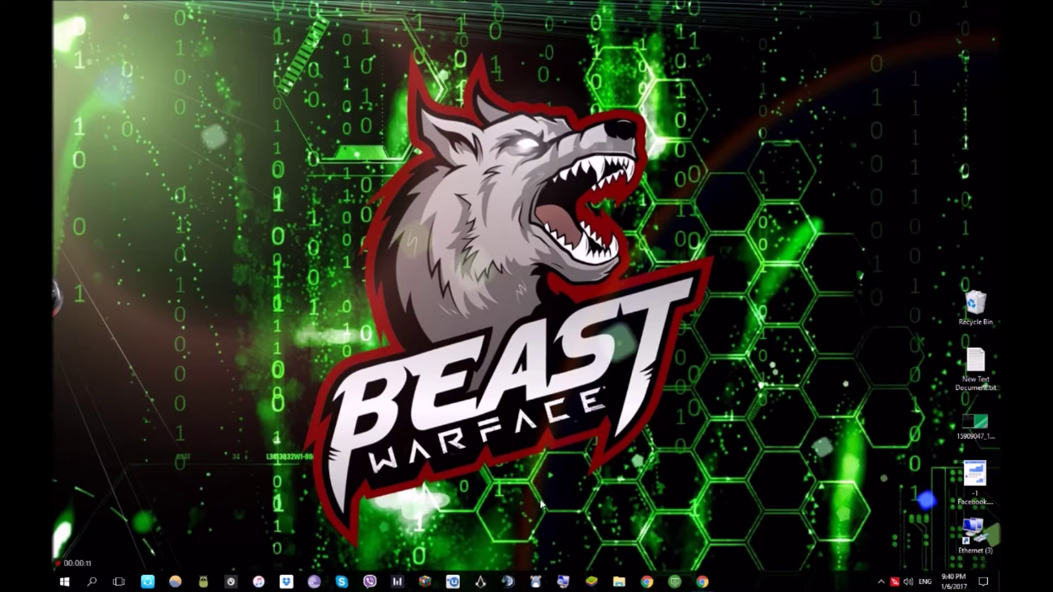
Step: Launch Mail.ru Game Center from the taskbar so the Warface page loads
{"action": "left_click", "coordinate": [425, 582]}
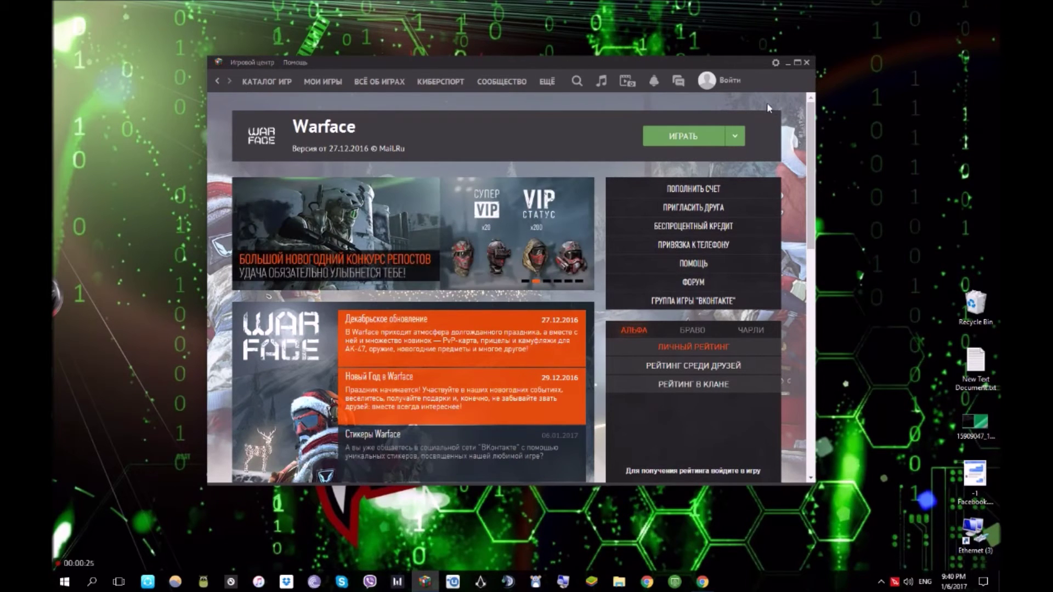
Step: Open the Войти sign-in dialog and choose Регистрация to start a new account
{"action": "left_click", "coordinate": [729, 81]}
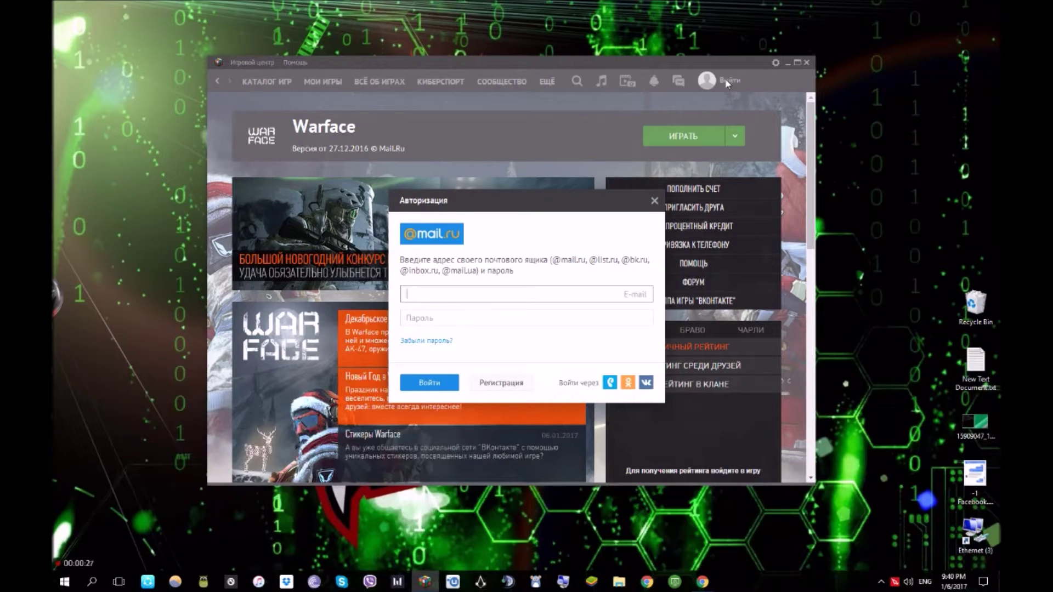
{"action": "left_click", "coordinate": [509, 389]}
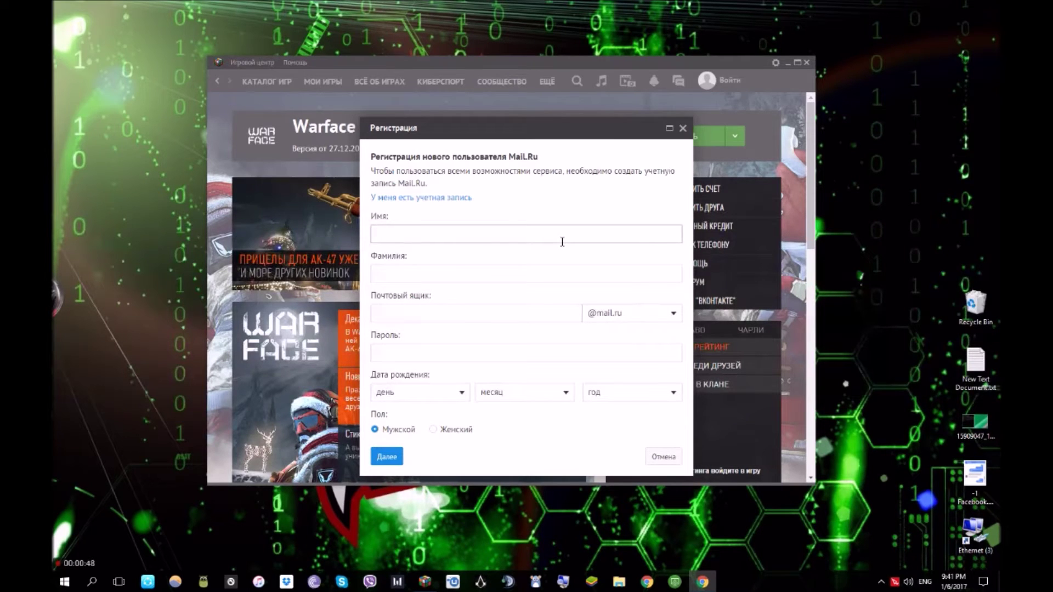
{"action": "type", "text": "YOUR NAME HERE"}
{"action": "key", "text": "Tab"}
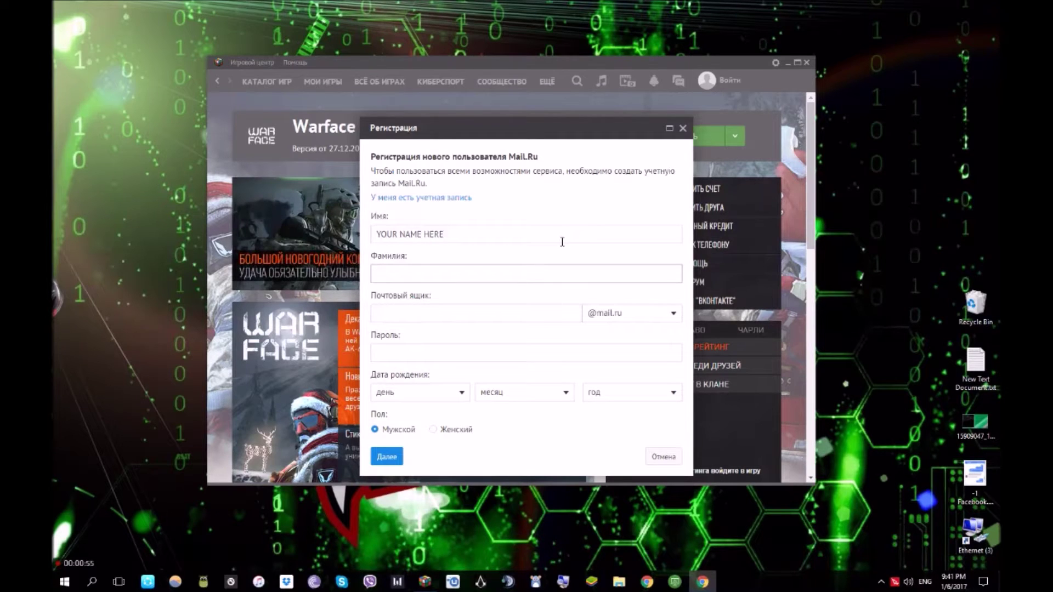
{"action": "type", "text": "GAME NAME"}
{"action": "key", "text": "Tab"}
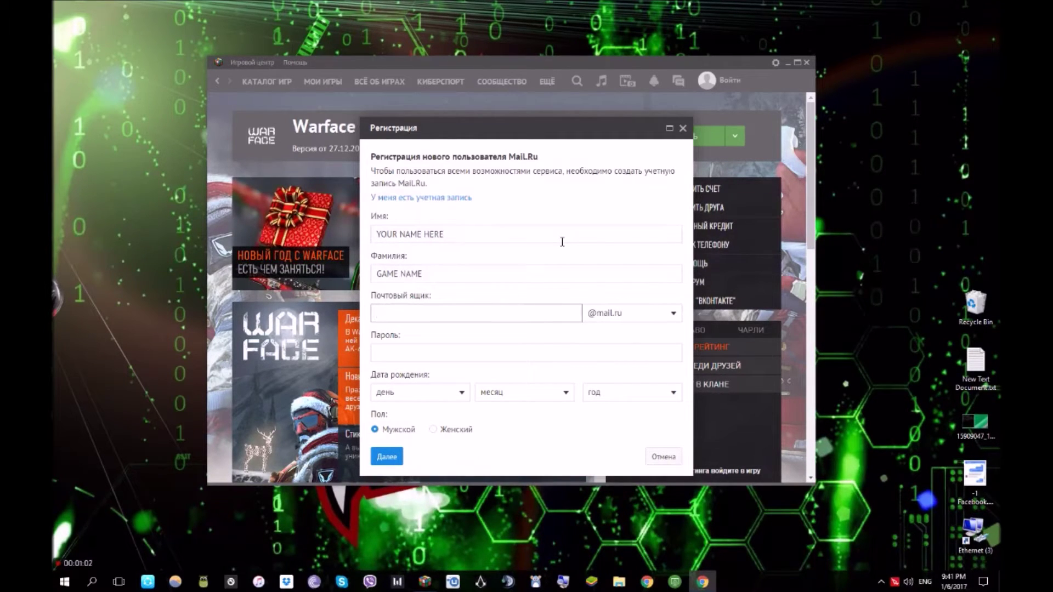
{"action": "type", "text": "youre"}
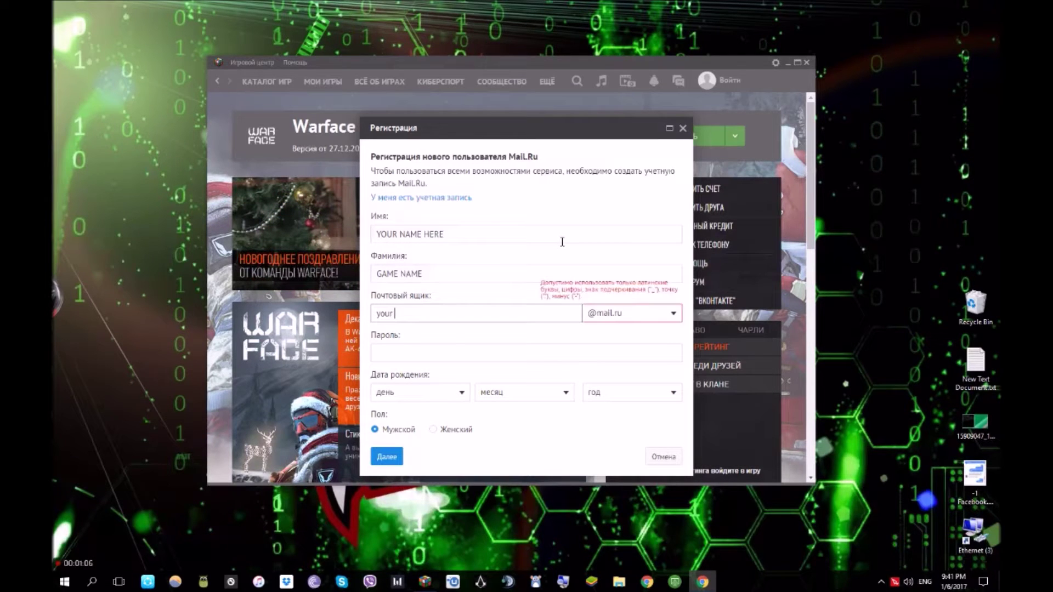
{"action": "type", "text": "mail1"}
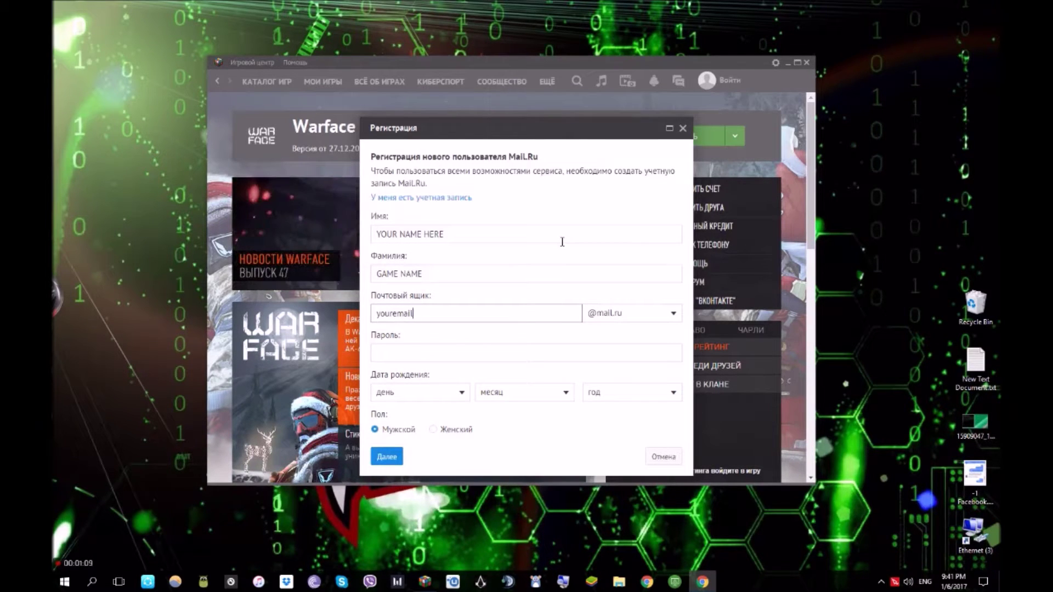
{"action": "type", "text": "2121"}
{"action": "key", "text": "Tab"}
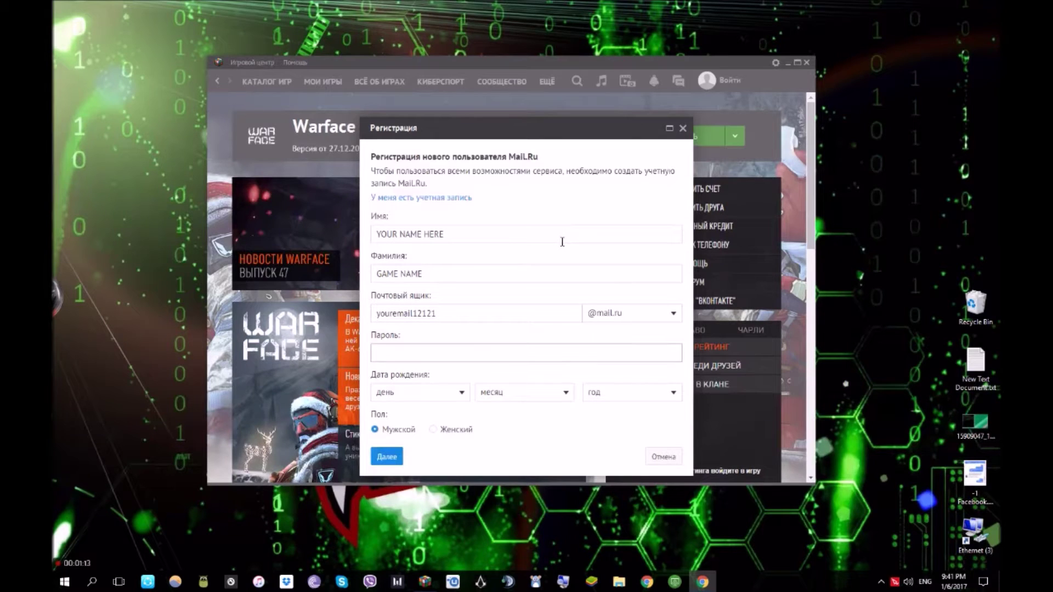
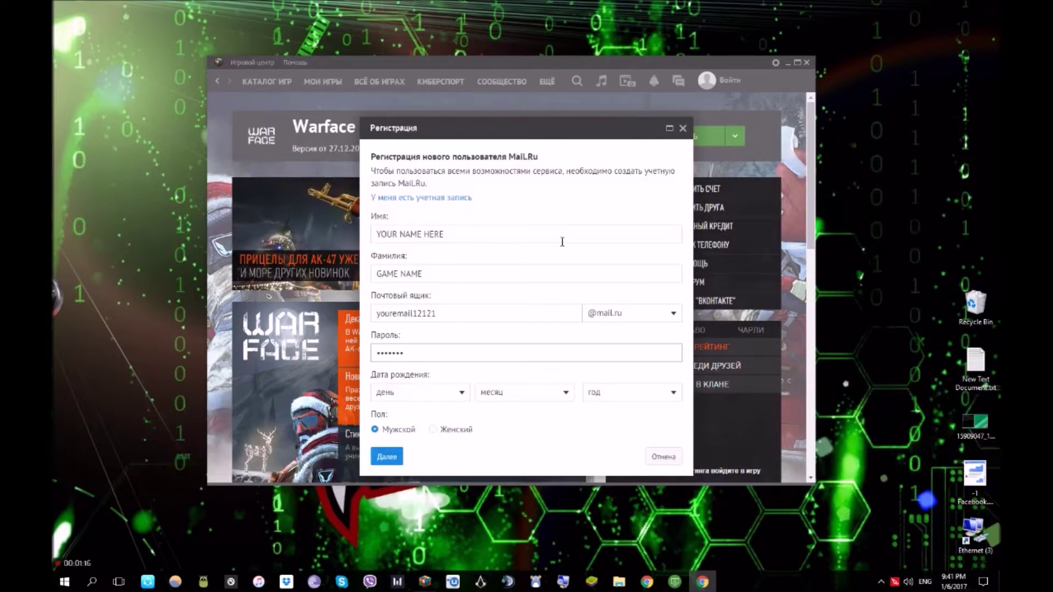
{"action": "key", "text": "Tab"}
Step: Set the birth date to 16 Август with an earlier year, and continue with Далее
{"action": "left_click", "coordinate": [420, 393]}
{"action": "left_click", "coordinate": [409, 371]}
{"action": "left_click", "coordinate": [523, 392]}
{"action": "left_click", "coordinate": [515, 334]}
{"action": "left_click", "coordinate": [631, 392]}
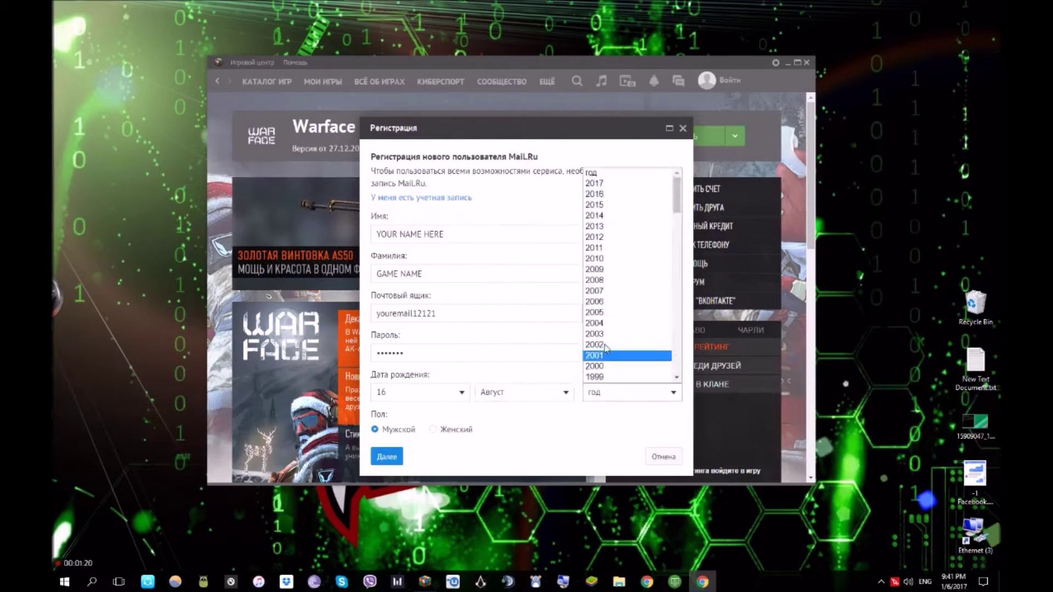
{"action": "left_click", "coordinate": [619, 358]}
{"action": "left_click", "coordinate": [631, 392]}
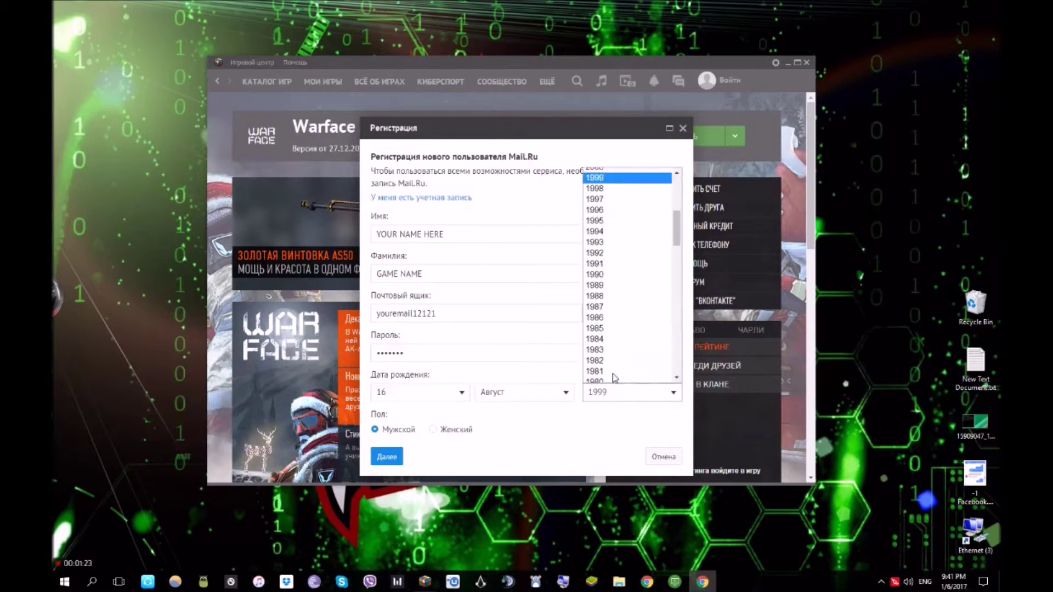
{"action": "left_click", "coordinate": [609, 373]}
{"action": "left_click", "coordinate": [387, 456]}
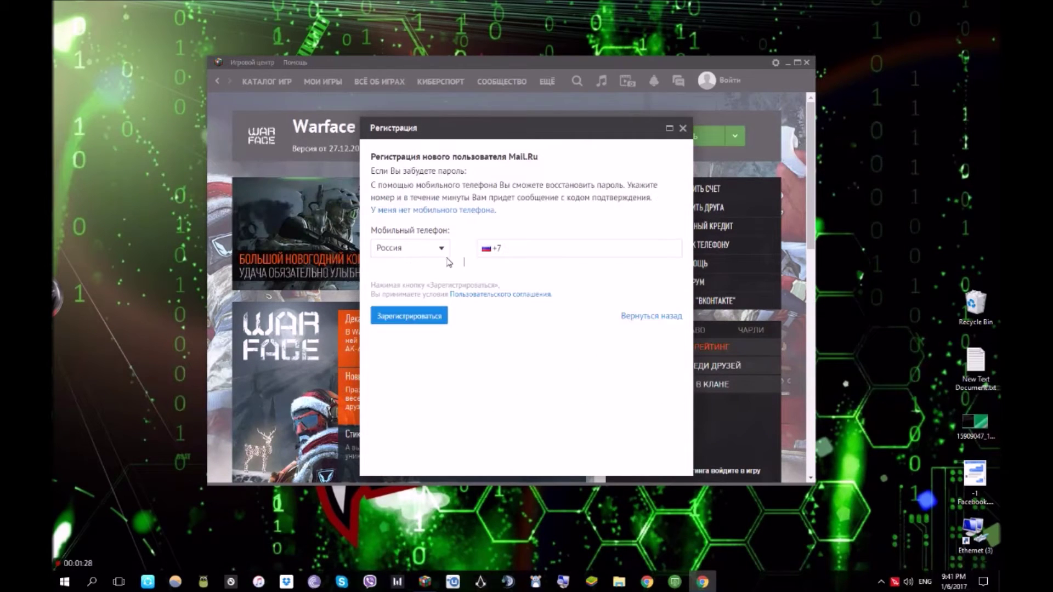
Step: Skip the phone number, enter captcha code 'KA' and submit with Зарегистрироваться
{"action": "left_click", "coordinate": [458, 210]}
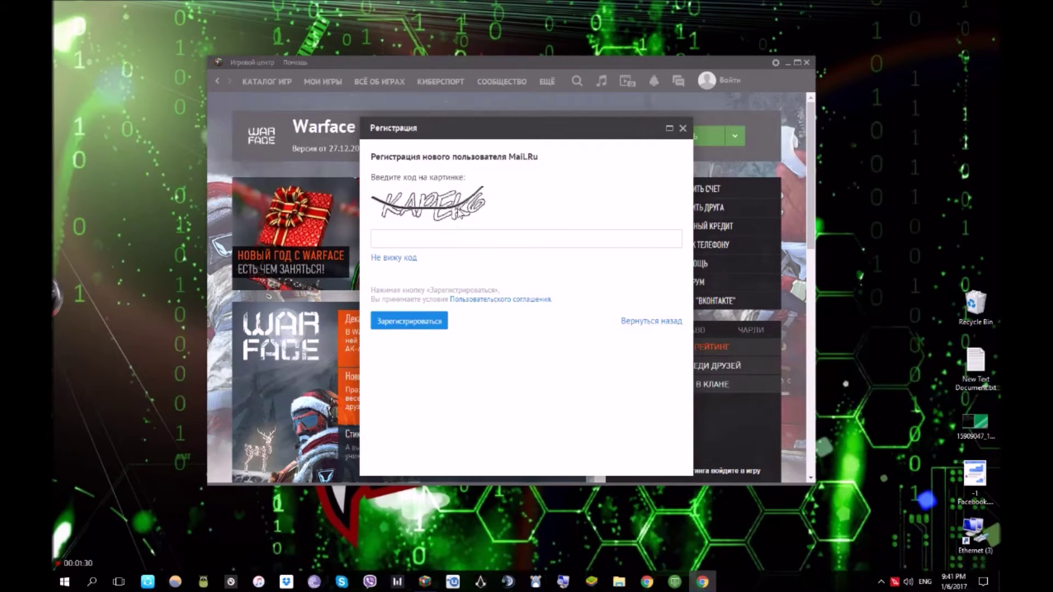
{"action": "left_click", "coordinate": [408, 233]}
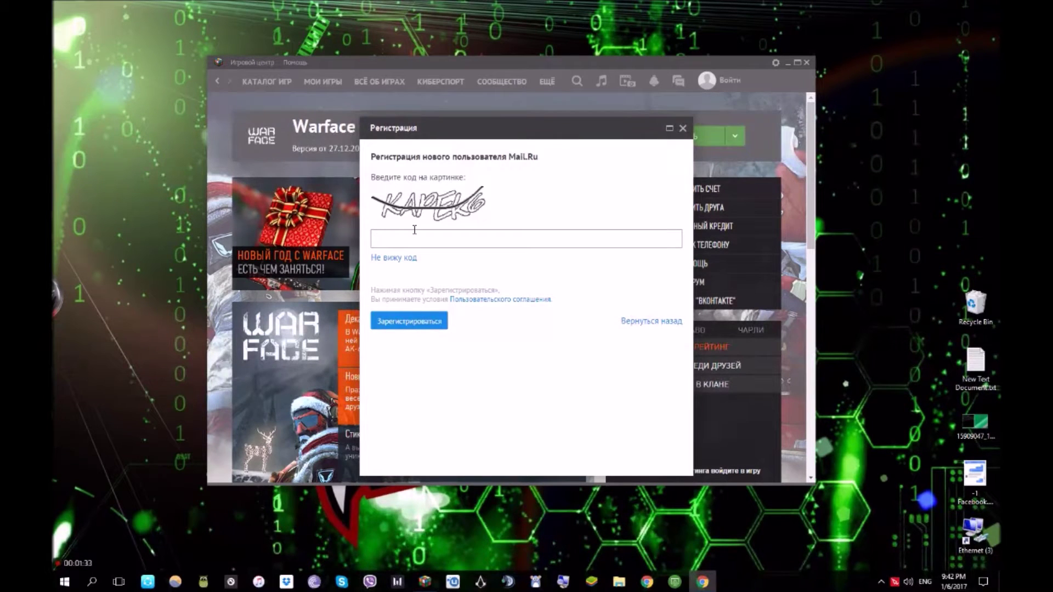
{"action": "type", "text": "KAPEk6"}
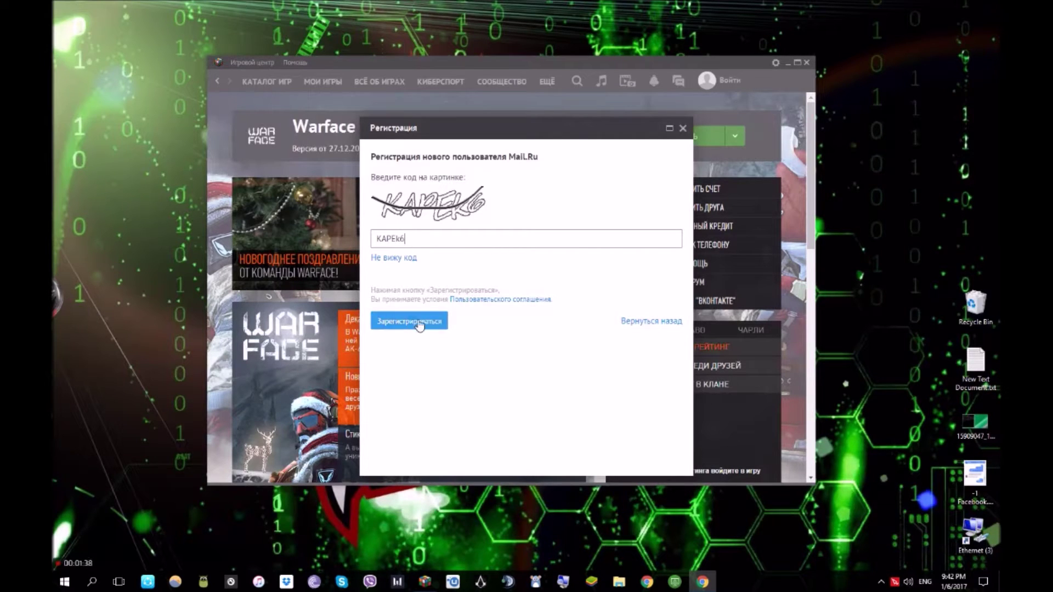
{"action": "left_click", "coordinate": [414, 323]}
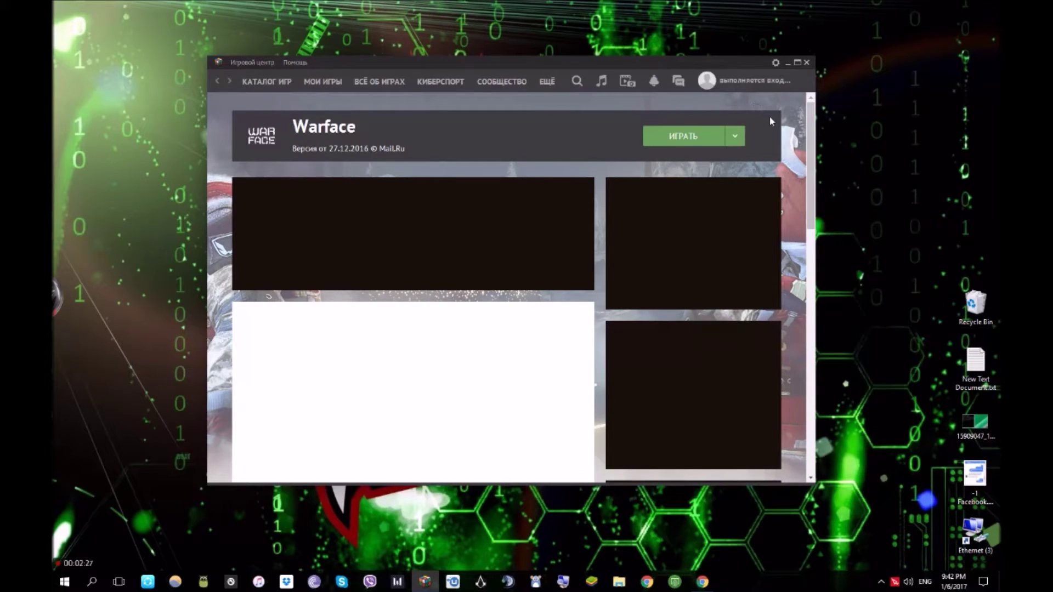
Step: Check the signed-in account in the top-right dropdown, then launch Warface with ИГРАТЬ
{"action": "left_click", "coordinate": [755, 81]}
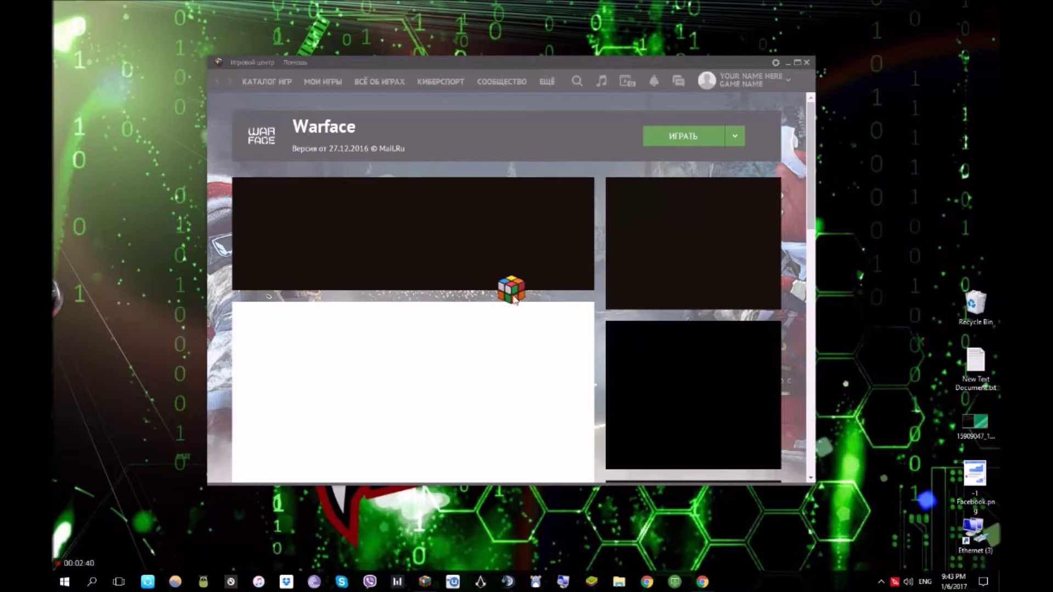
{"action": "left_click", "coordinate": [706, 141]}
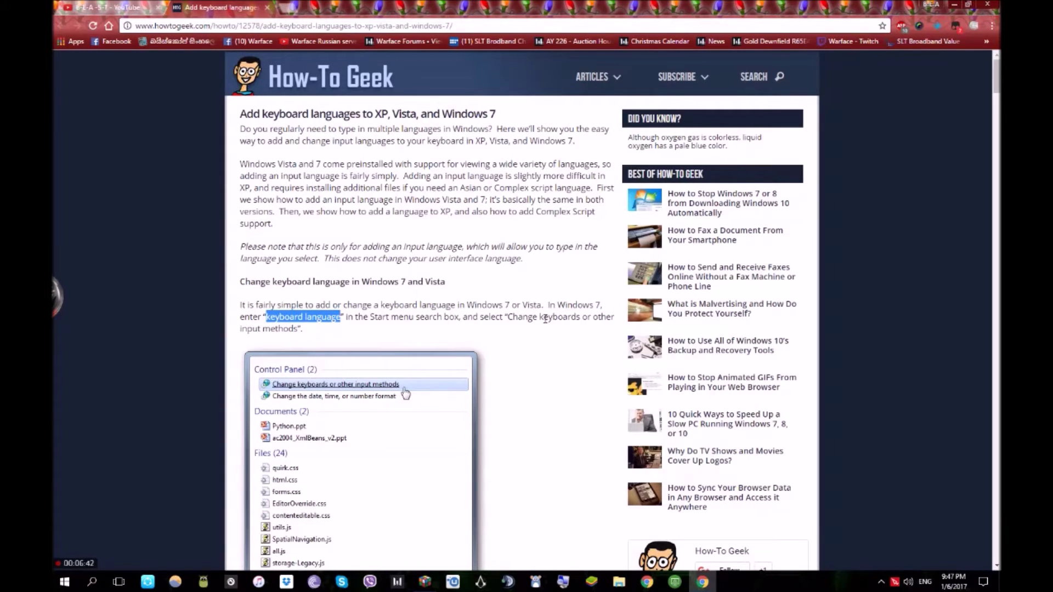
Step: Read the How-To Geek article down to its language-switching section, then show the desktop
{"action": "left_click", "coordinate": [429, 330]}
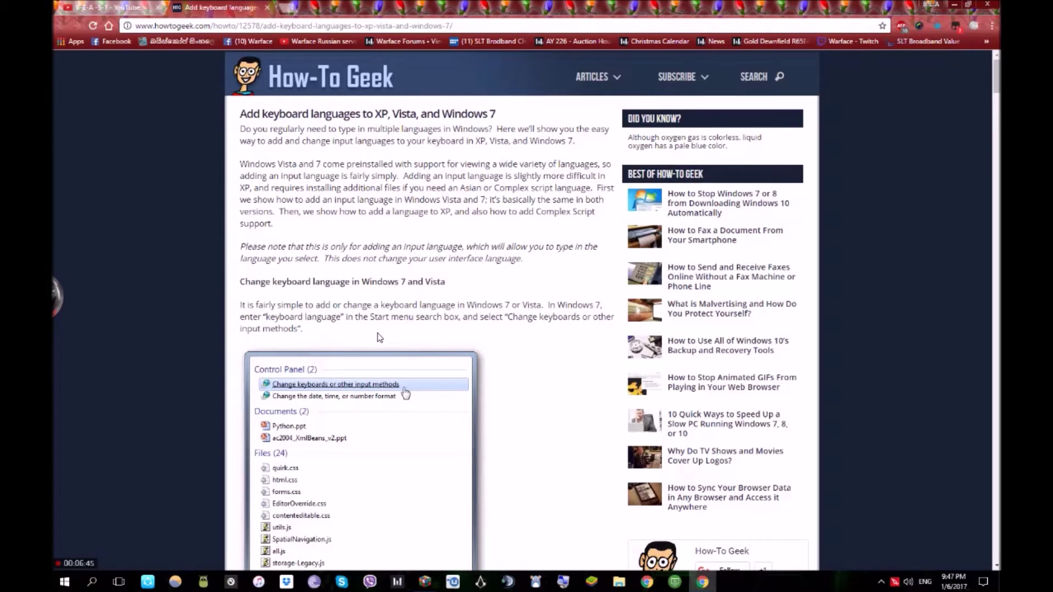
{"action": "scroll", "coordinate": [397, 447], "scroll_direction": "down", "scroll_amount": 2}
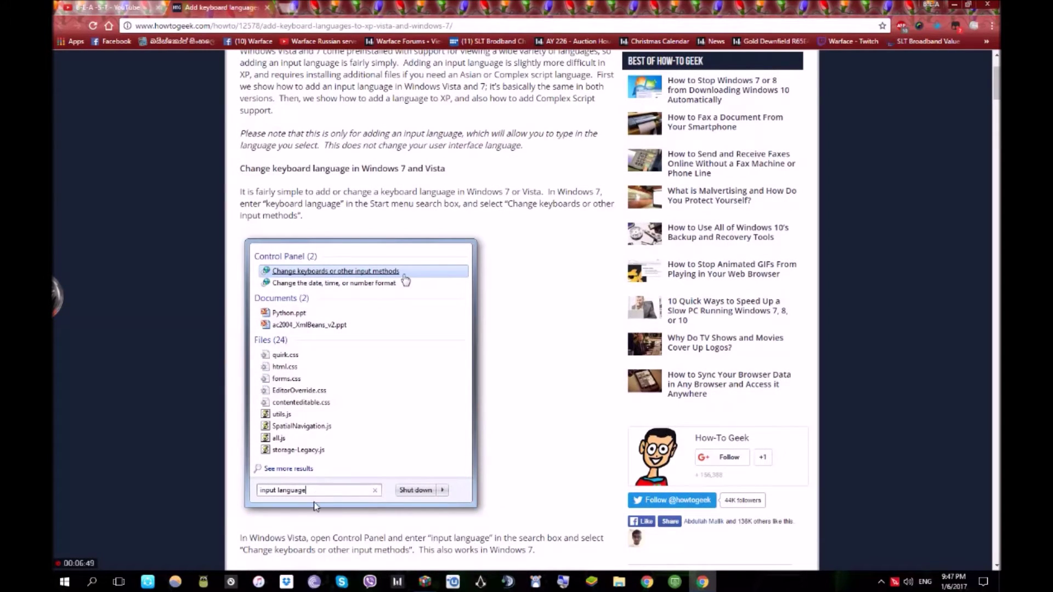
{"action": "scroll", "coordinate": [498, 232], "scroll_direction": "down", "scroll_amount": 5}
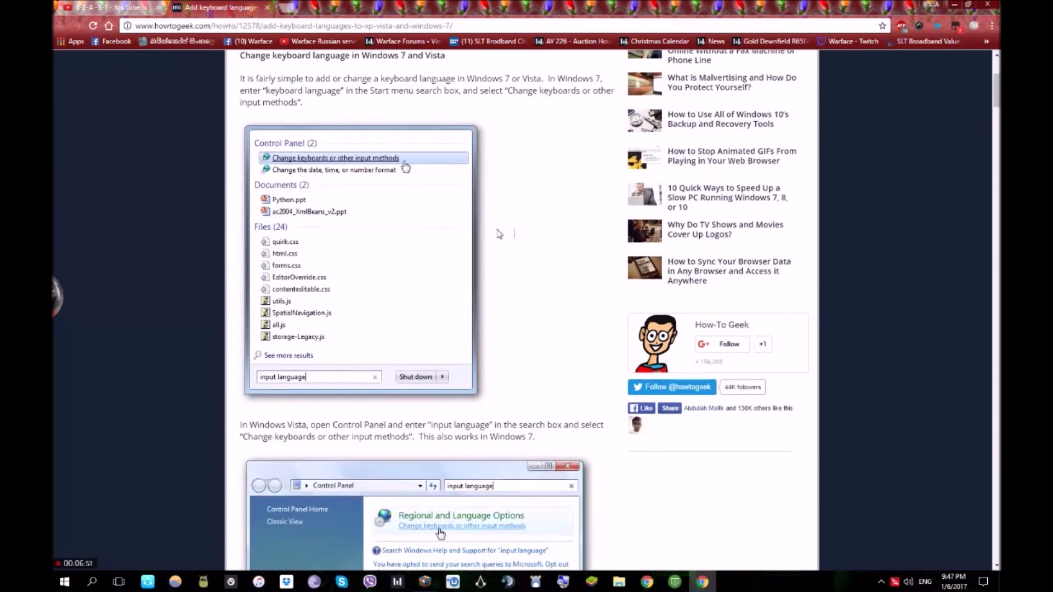
{"action": "scroll", "coordinate": [469, 322], "scroll_direction": "down", "scroll_amount": 3}
{"action": "scroll", "coordinate": [469, 323], "scroll_direction": "down", "scroll_amount": 2}
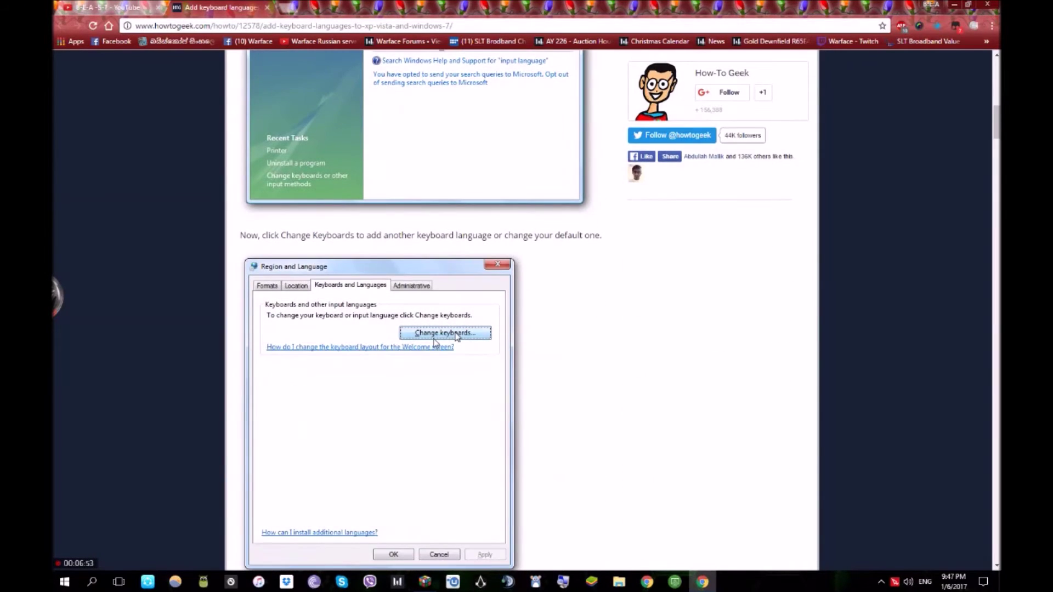
{"action": "scroll", "coordinate": [538, 362], "scroll_direction": "down", "scroll_amount": 4}
{"action": "scroll", "coordinate": [648, 379], "scroll_direction": "down", "scroll_amount": 3}
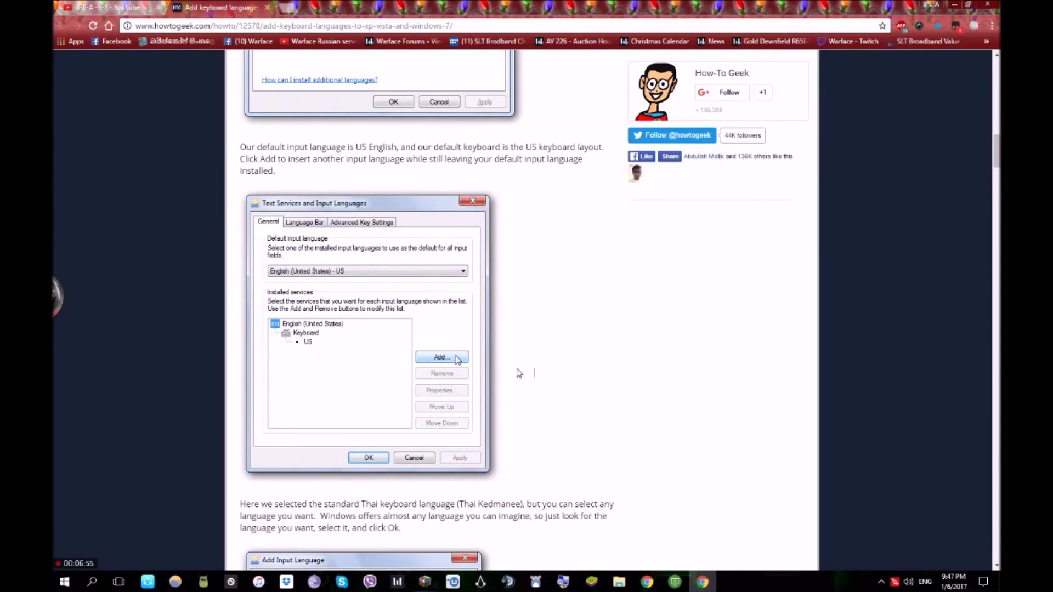
{"action": "scroll", "coordinate": [604, 376], "scroll_direction": "down", "scroll_amount": 4}
{"action": "scroll", "coordinate": [521, 376], "scroll_direction": "down", "scroll_amount": 4}
{"action": "scroll", "coordinate": [449, 378], "scroll_direction": "down", "scroll_amount": 4}
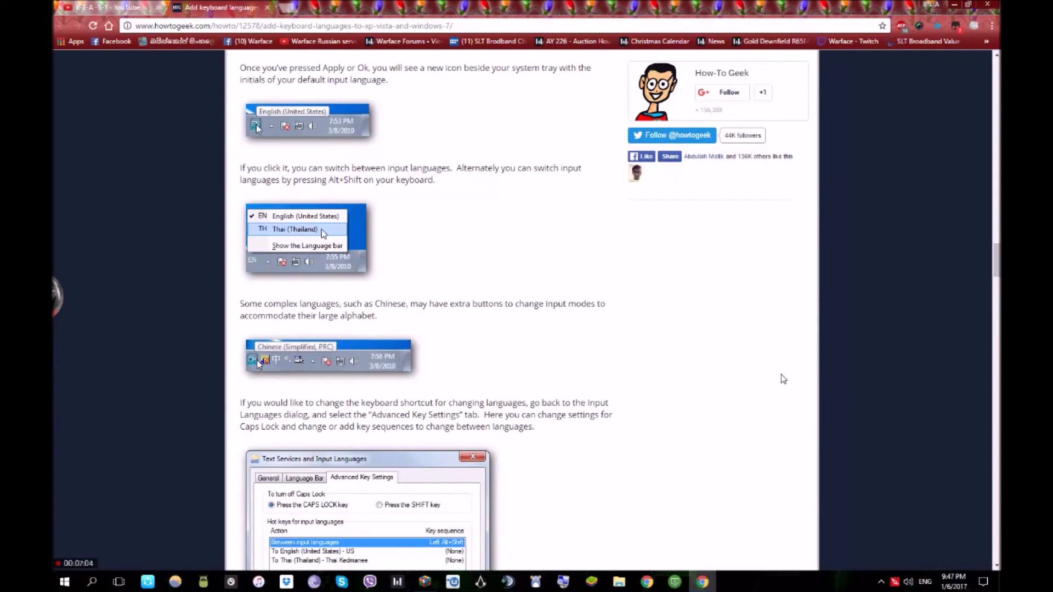
{"action": "left_click", "coordinate": [995, 567]}
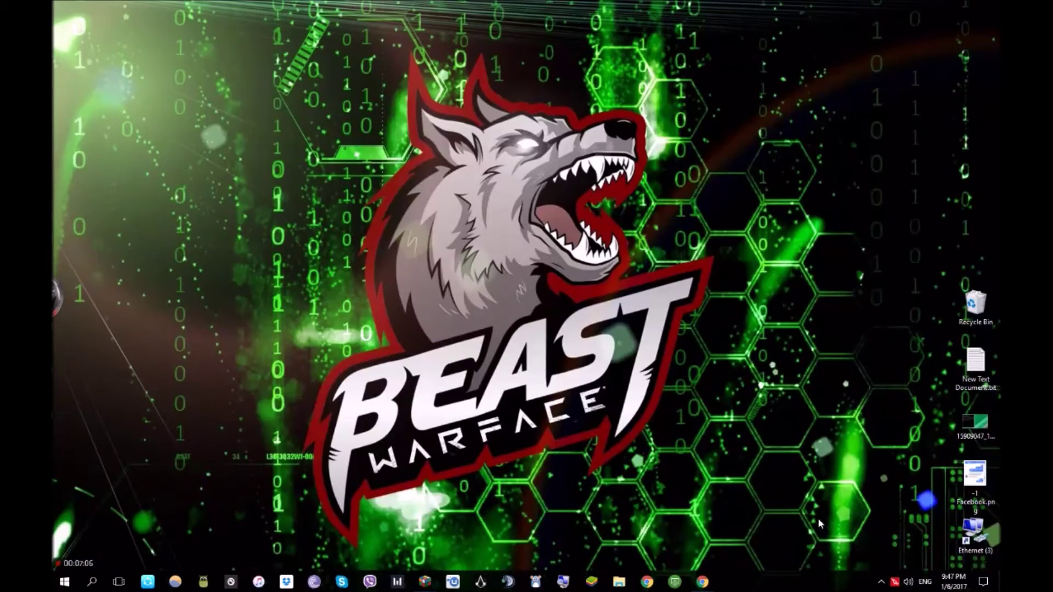
Step: Switch the Windows input language from ENG to Russian (РУС) via the tray indicator
{"action": "left_click", "coordinate": [925, 583]}
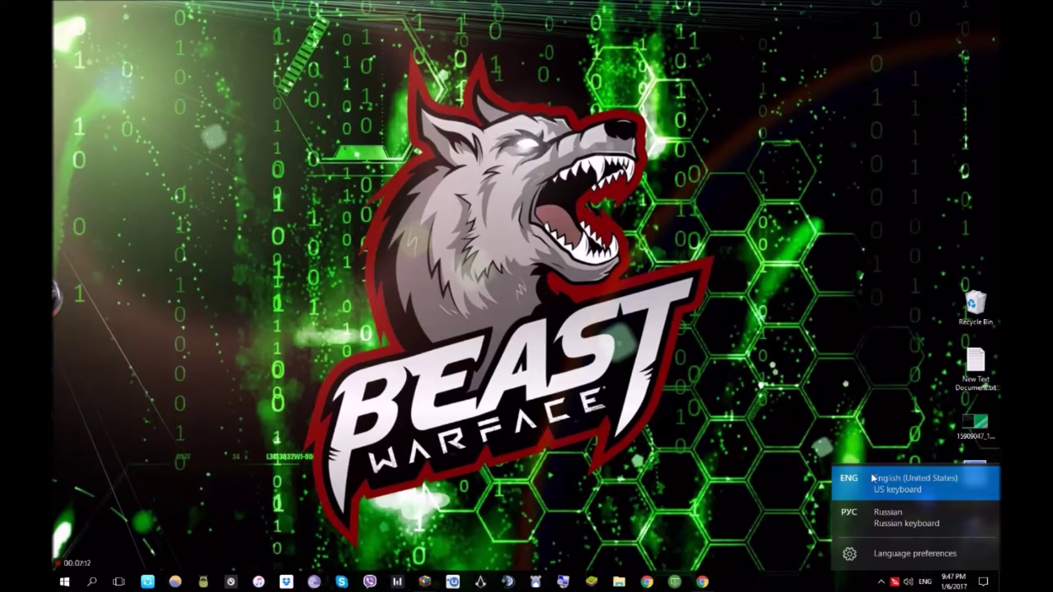
{"action": "left_click", "coordinate": [903, 522]}
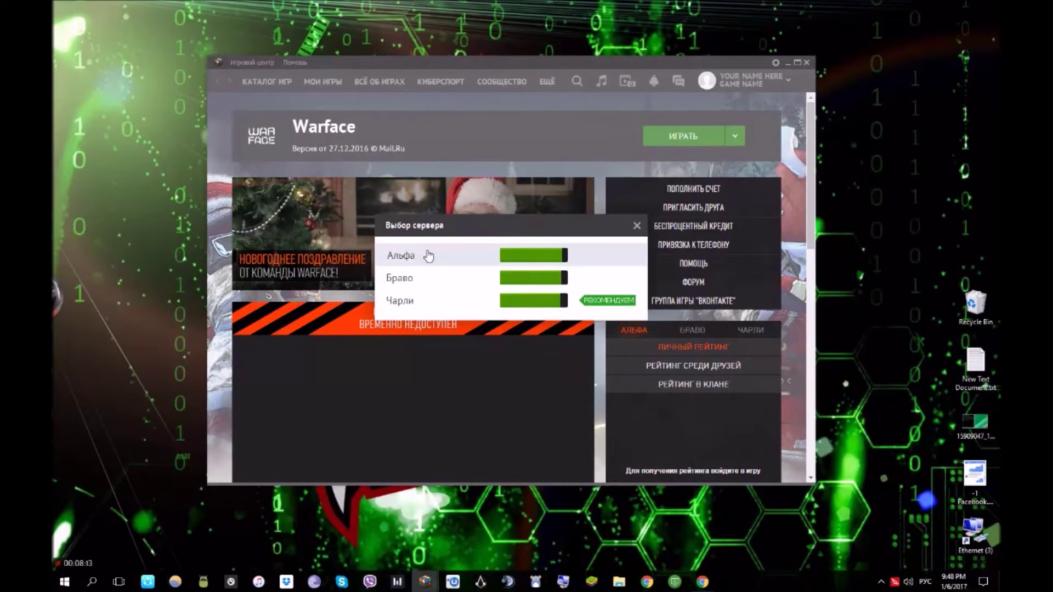
Step: Choose the Альфа server so Warface opens at character creation
{"action": "left_click", "coordinate": [531, 259]}
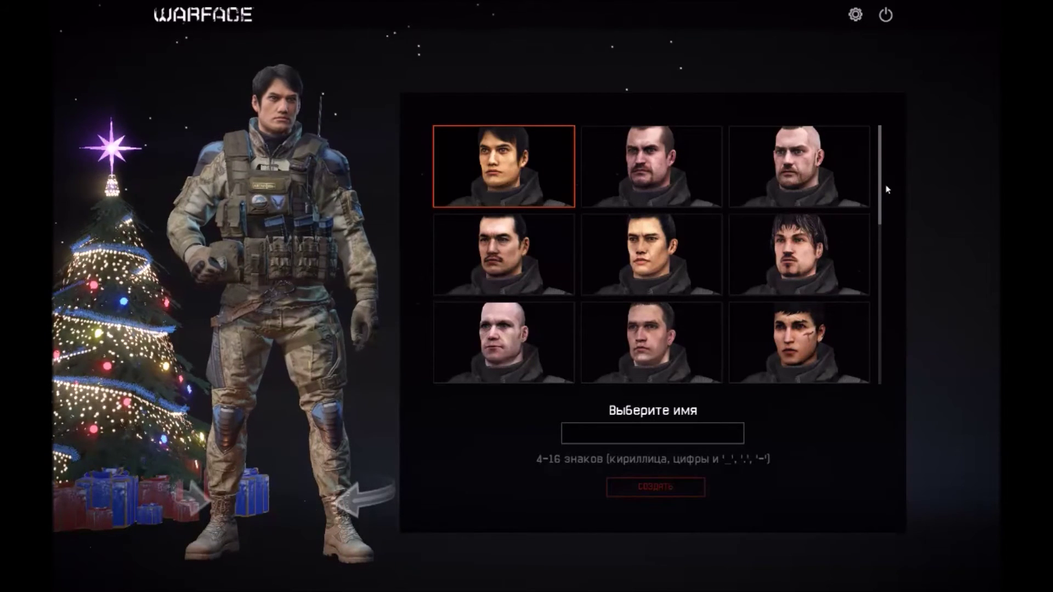
Step: Preview several face portraits and settle on the dark-skinned face for the soldier
{"action": "left_click", "coordinate": [652, 165]}
{"action": "left_click", "coordinate": [799, 165]}
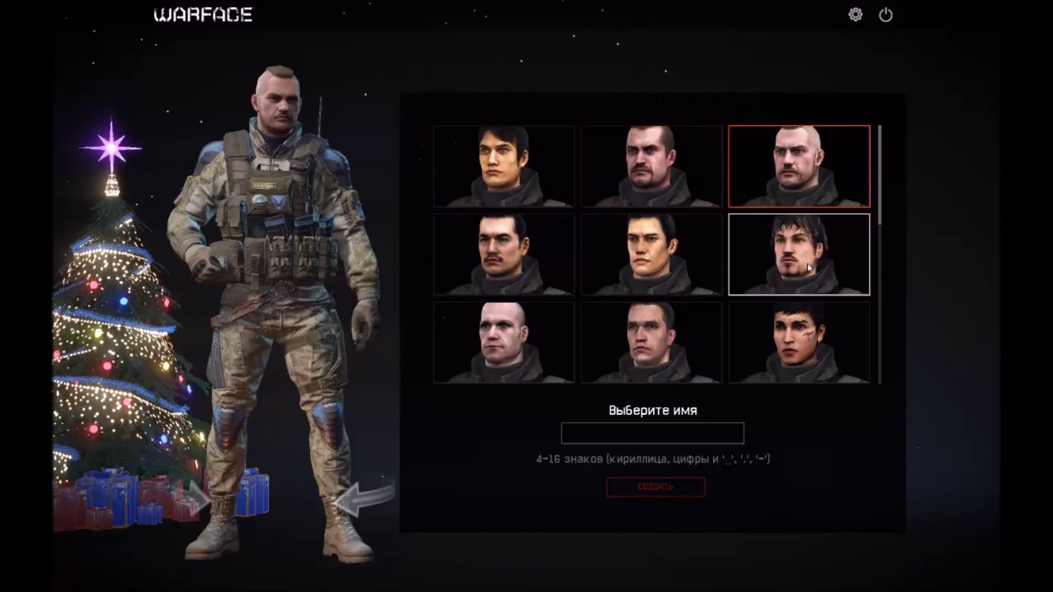
{"action": "left_click", "coordinate": [808, 263]}
{"action": "left_click", "coordinate": [505, 249]}
{"action": "scroll", "coordinate": [652, 258], "scroll_direction": "down", "scroll_amount": 2}
{"action": "left_click", "coordinate": [651, 258]}
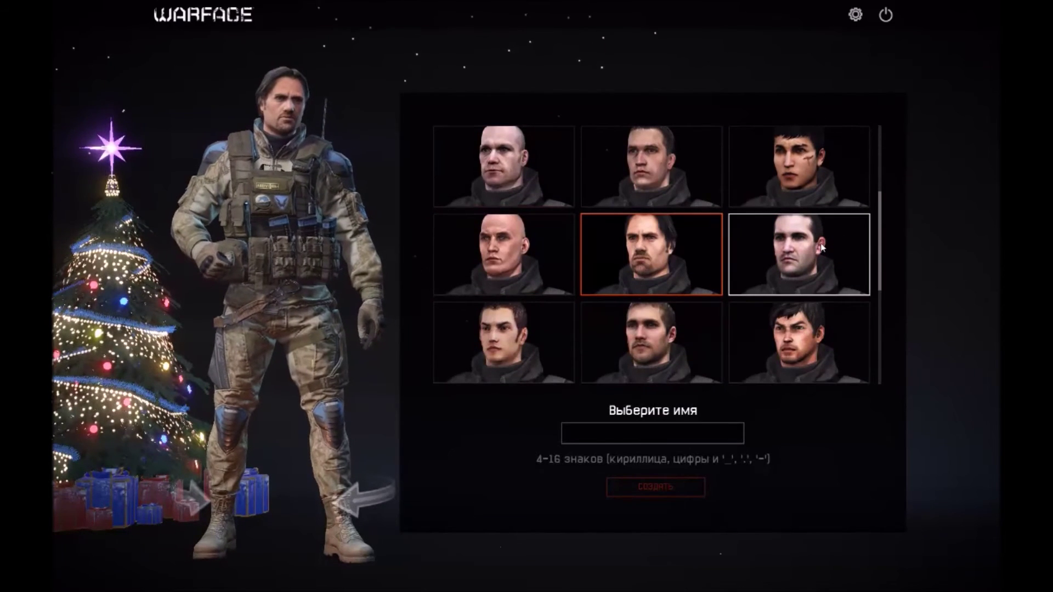
{"action": "scroll", "coordinate": [723, 252], "scroll_direction": "down", "scroll_amount": 2}
{"action": "left_click", "coordinate": [713, 254]}
{"action": "left_click", "coordinate": [504, 170]}
{"action": "scroll", "coordinate": [651, 277], "scroll_direction": "up", "scroll_amount": 2}
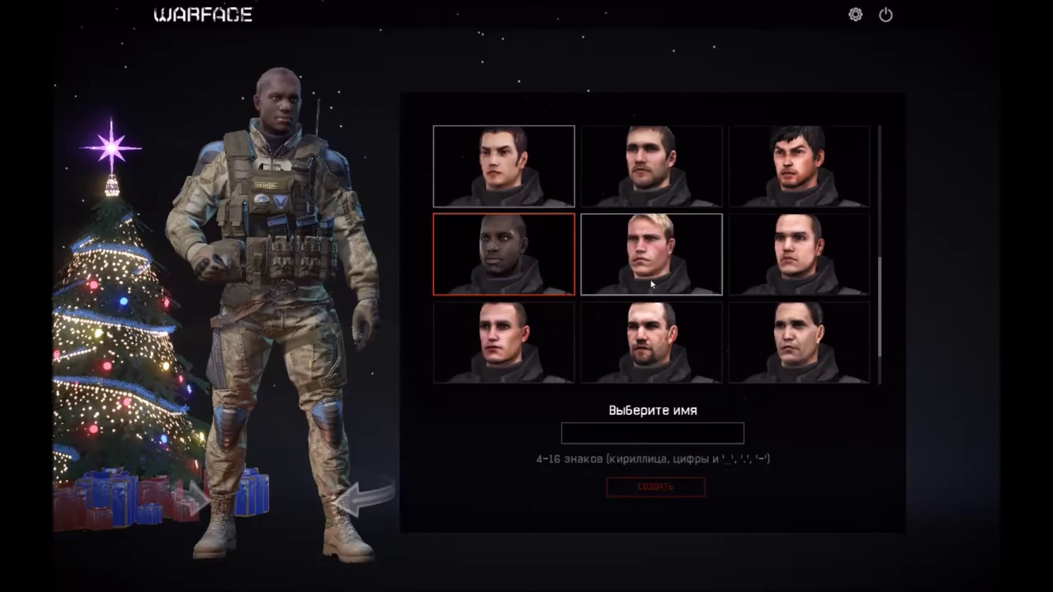
{"action": "left_click", "coordinate": [640, 438]}
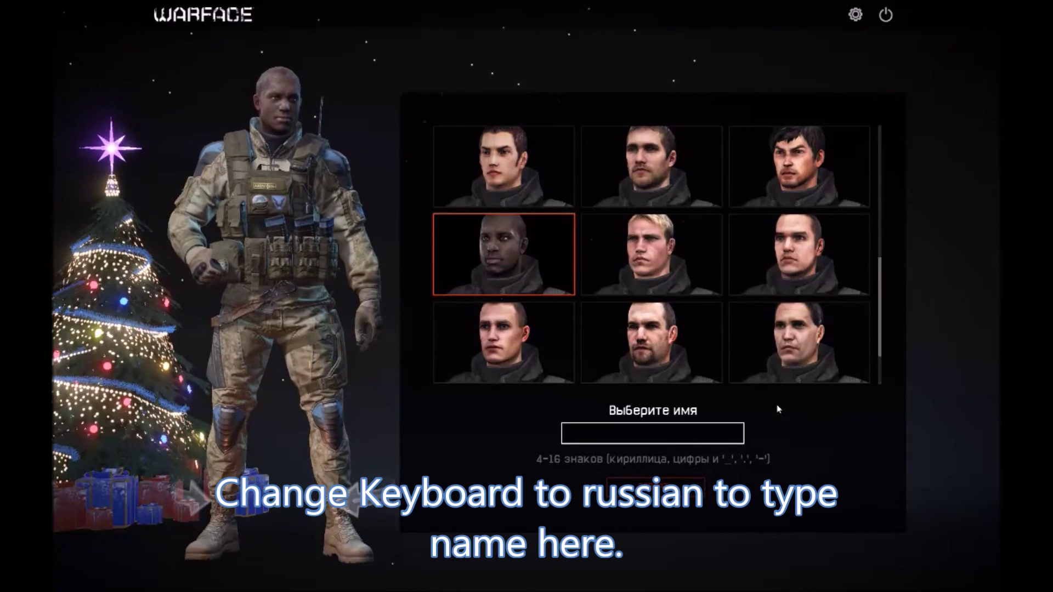
Step: Type a test Russian name, then replace it entirely with фрукщоав
{"action": "type", "text": "йцукенгшщз"}
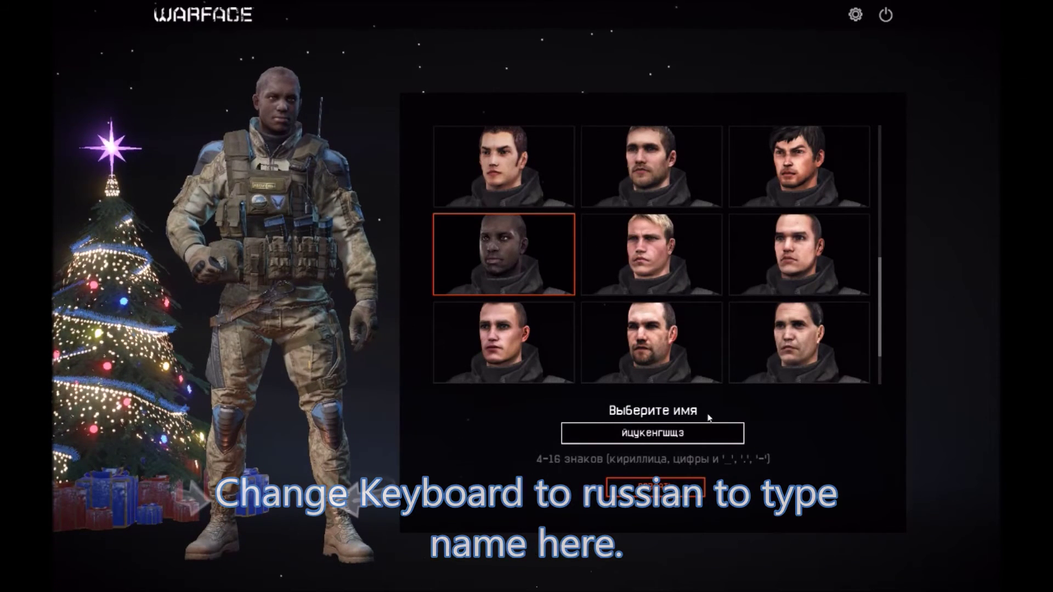
{"action": "key", "text": "ctrl+a"}
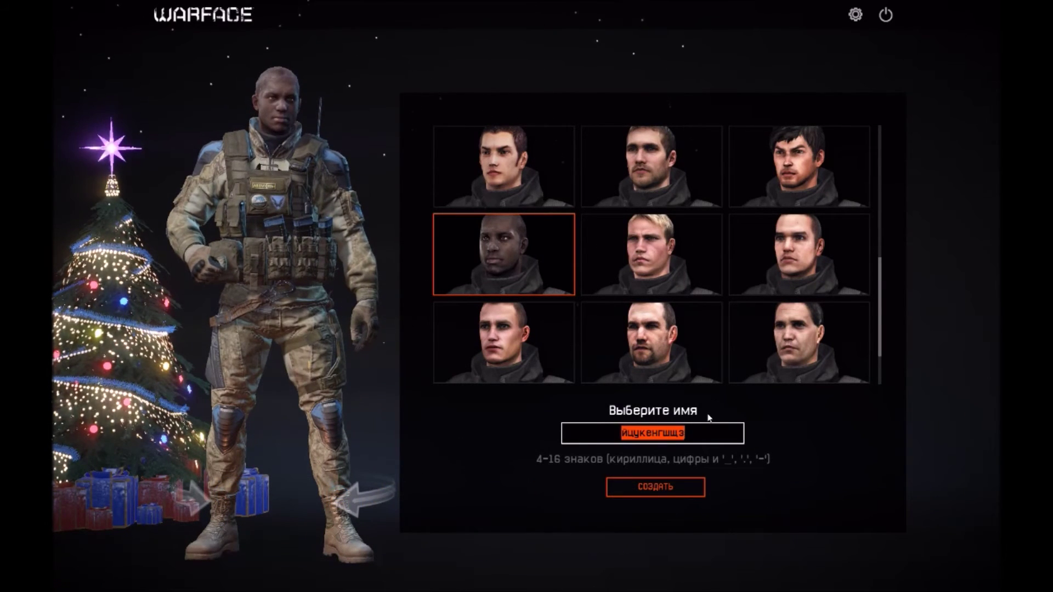
{"action": "type", "text": "фрукщоав"}
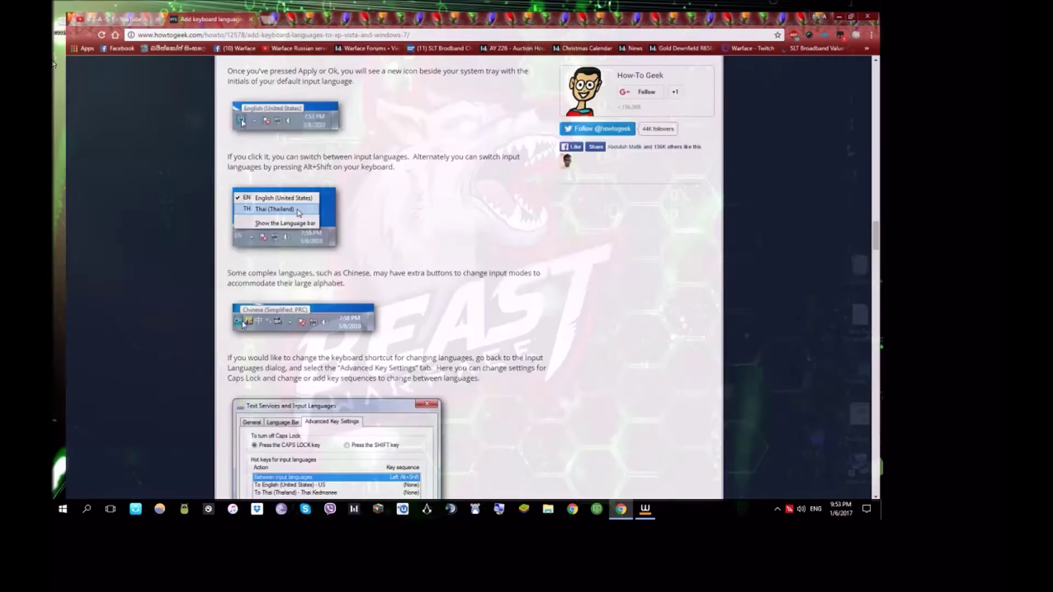
Step: Search Google for 'russian keyboard' from the YouTube tab's address bar
{"action": "left_click", "coordinate": [247, 22]}
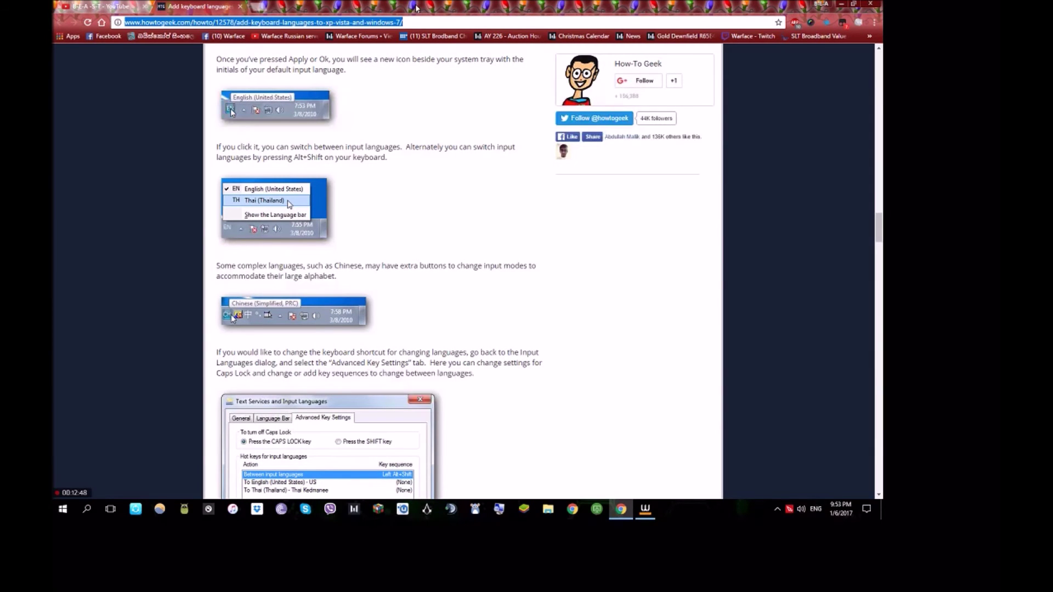
{"action": "left_click", "coordinate": [98, 6]}
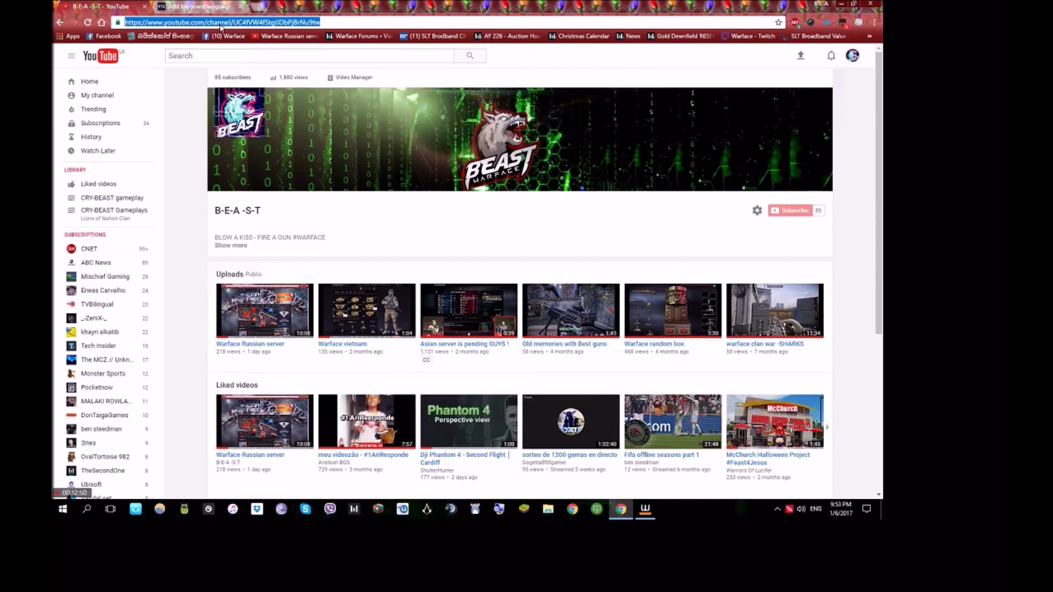
{"action": "type", "text": "russian keyboard"}
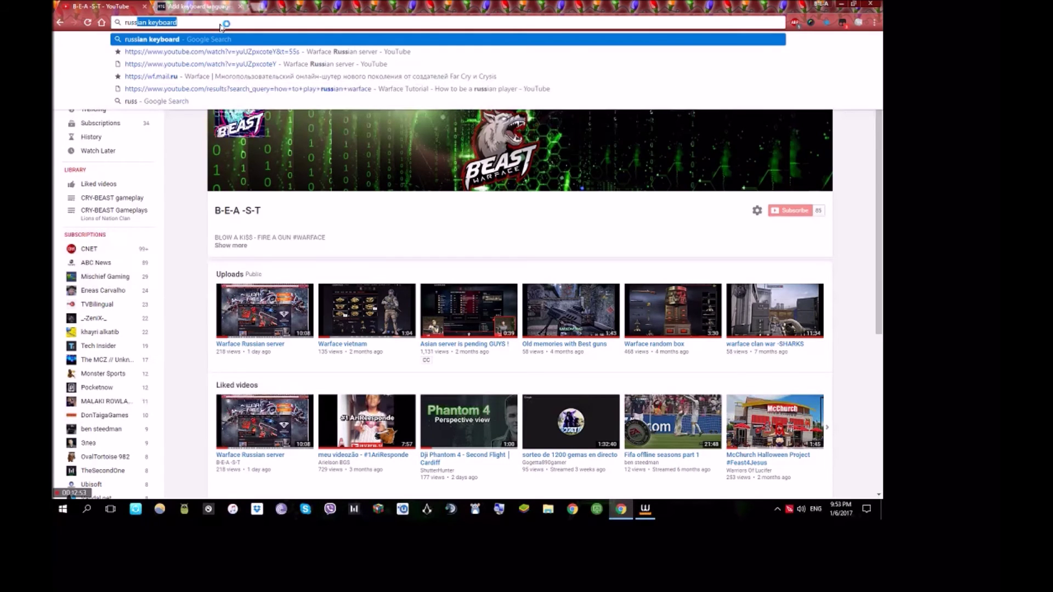
{"action": "key", "text": "Return"}
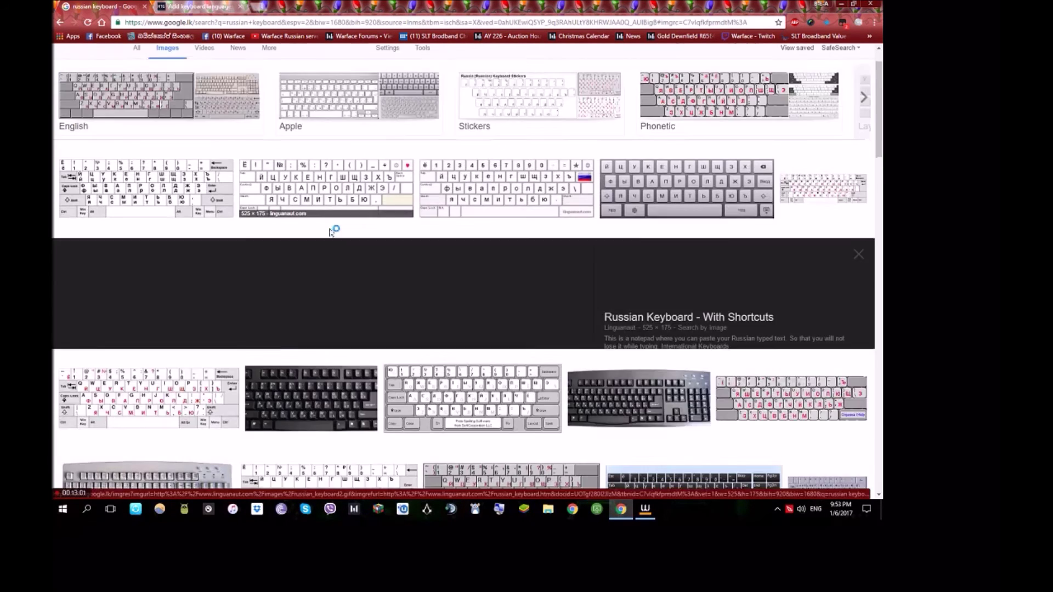
Step: Zoom in on the Russian keyboard layout image and switch Windows input to РУС
{"action": "key", "text": "ctrl+plus"}
{"action": "key", "text": "ctrl+plus"}
{"action": "key", "text": "ctrl+plus"}
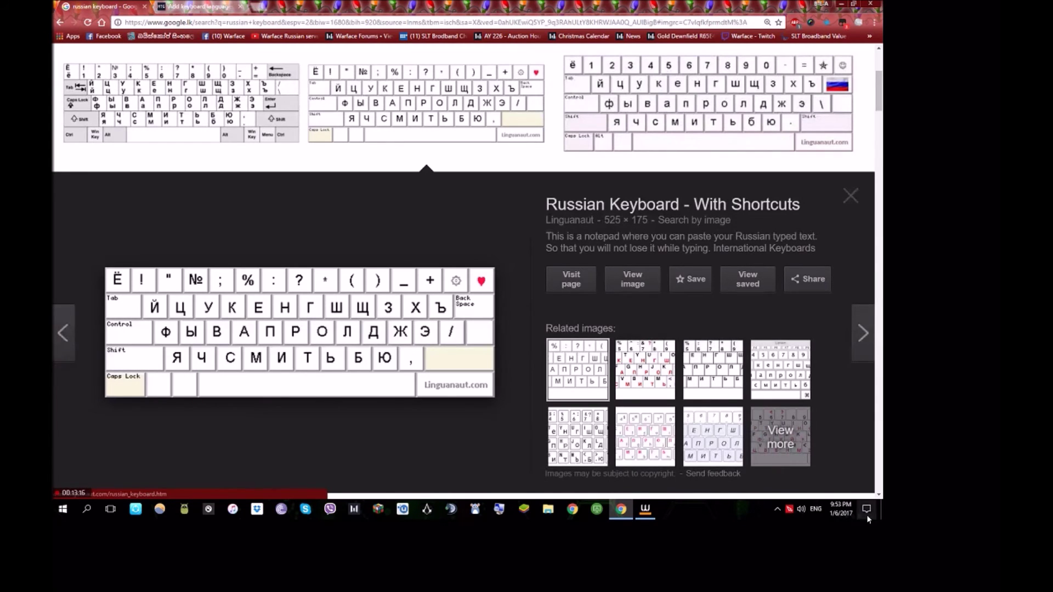
{"action": "left_click", "coordinate": [816, 509]}
{"action": "left_click", "coordinate": [779, 446]}
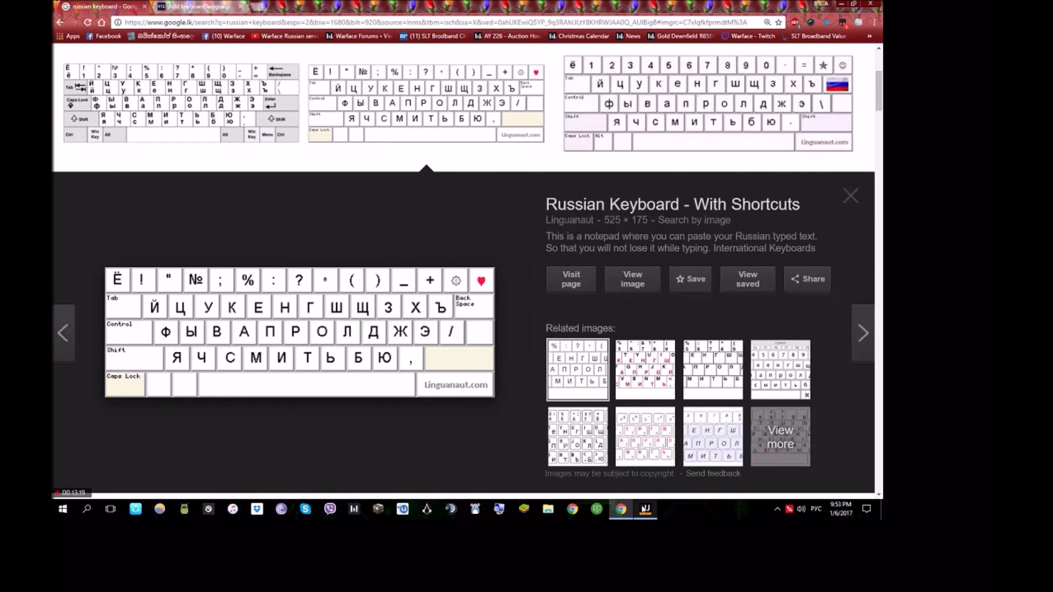
Step: Replace the Warface character name with ЕКРШЩДЫВУЦУВУЕЫ and confirm creation with СОЗДАТЬ and ДА
{"action": "left_click", "coordinate": [645, 509]}
{"action": "double_click", "coordinate": [665, 428]}
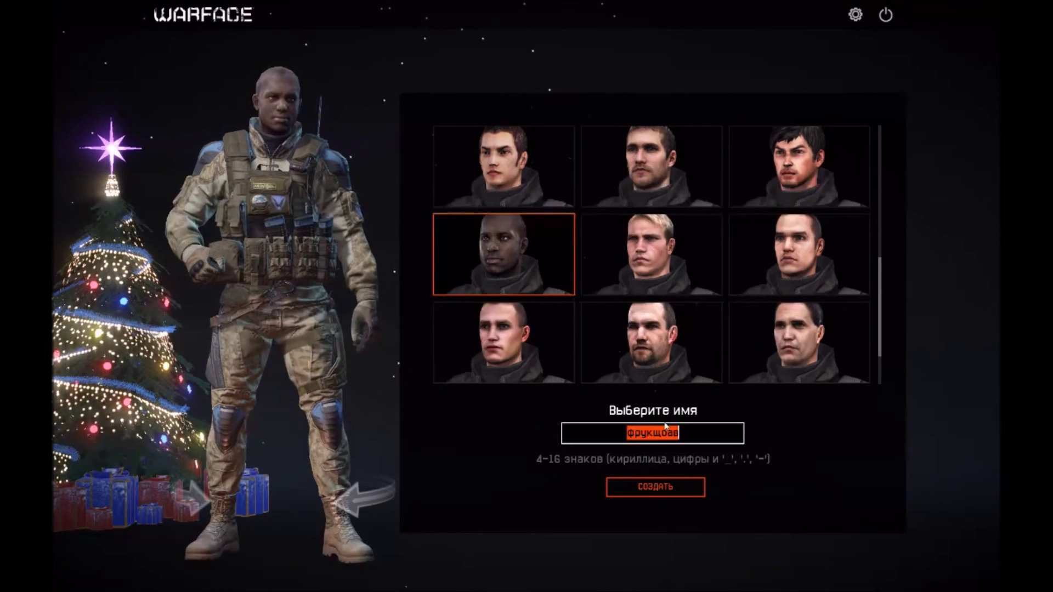
{"action": "type", "text": "ЕК"}
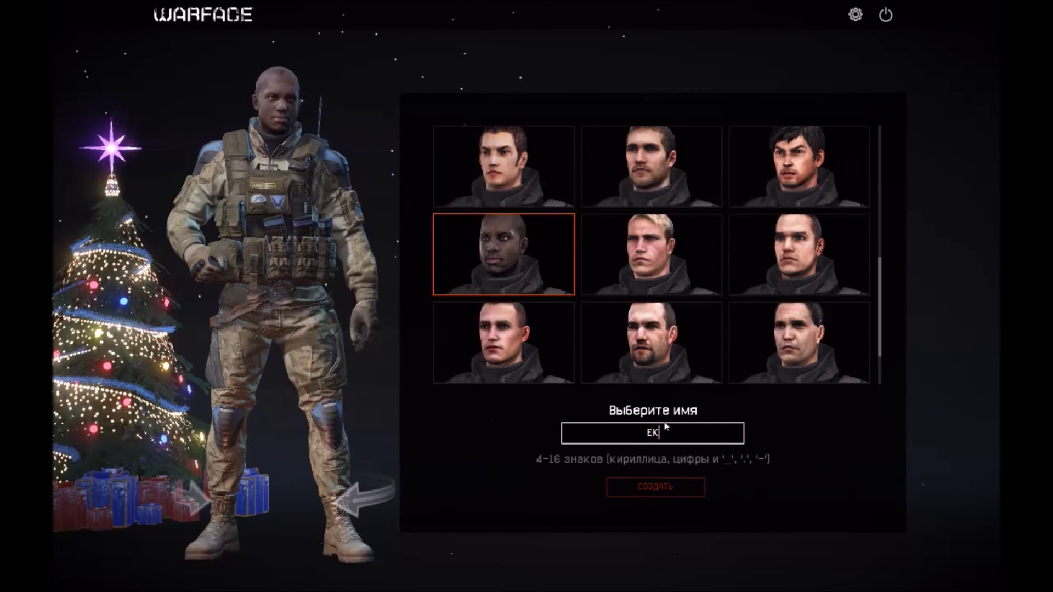
{"action": "type", "text": "РШЩДЫВУЦ"}
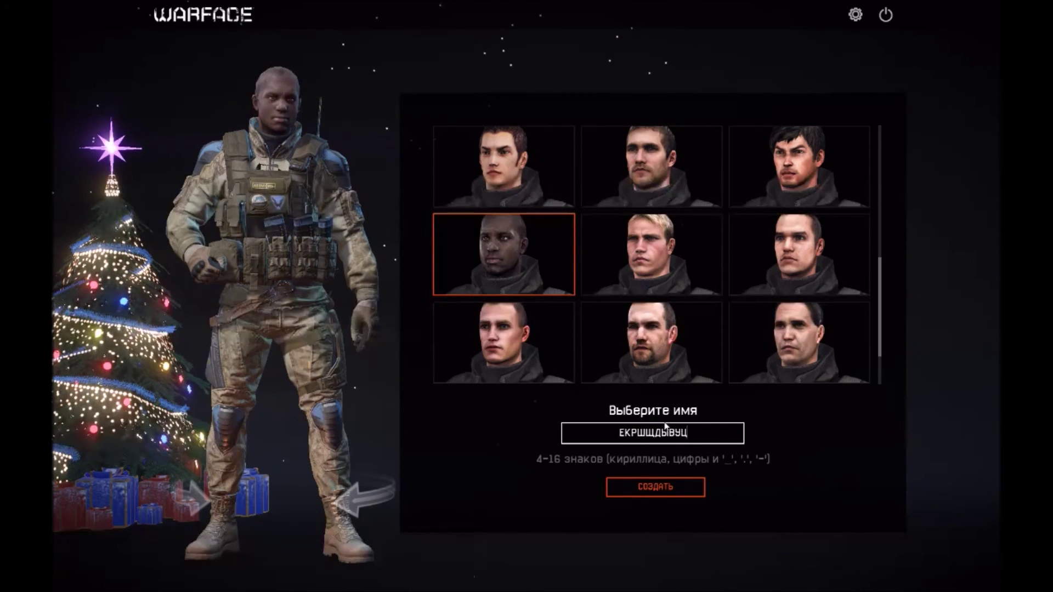
{"action": "type", "text": "УВУЕЫ"}
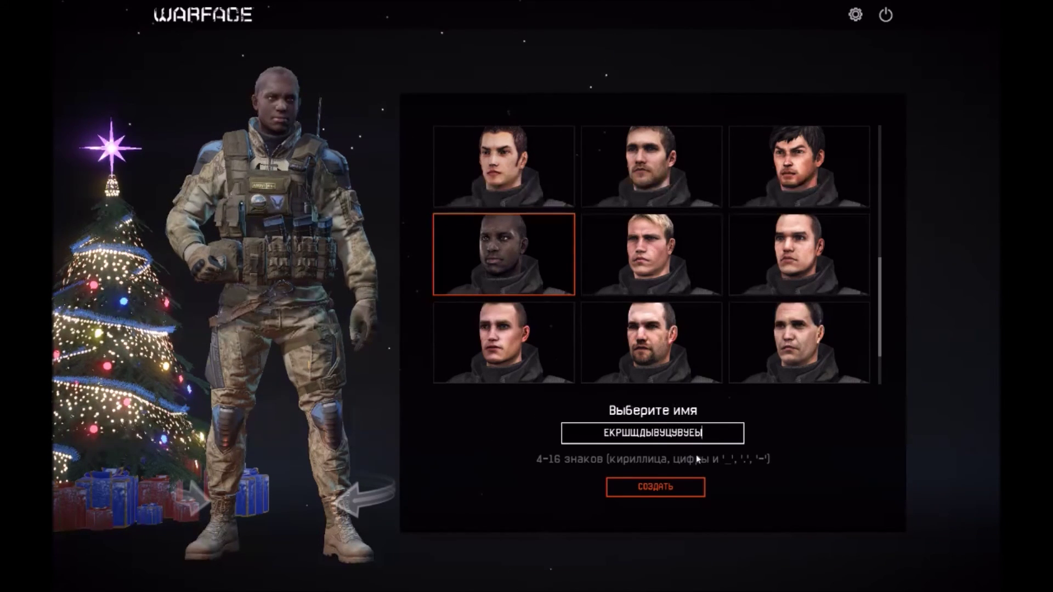
{"action": "left_click", "coordinate": [659, 491]}
{"action": "left_click", "coordinate": [468, 331]}
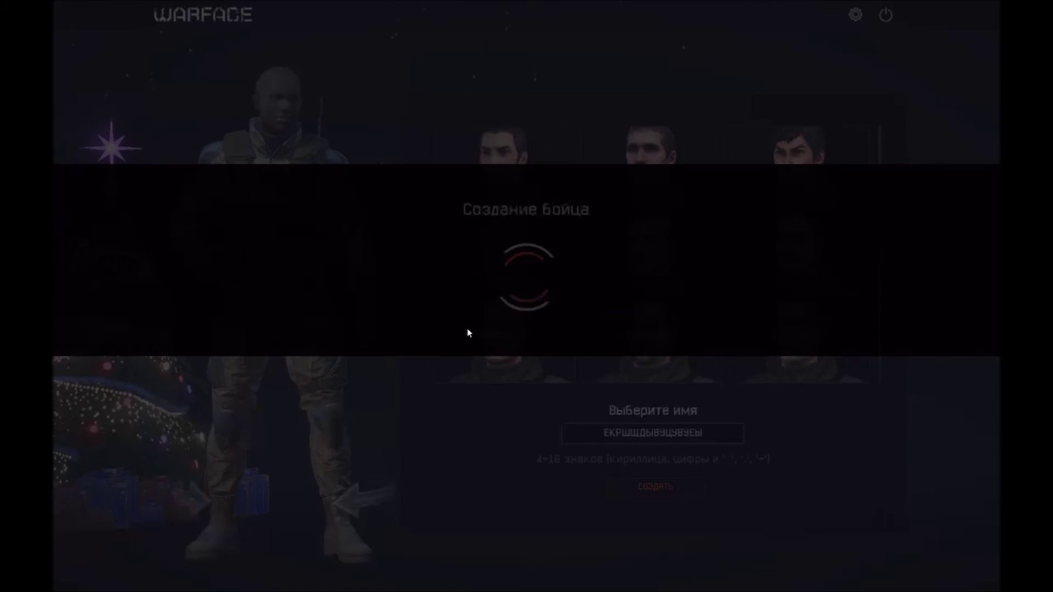